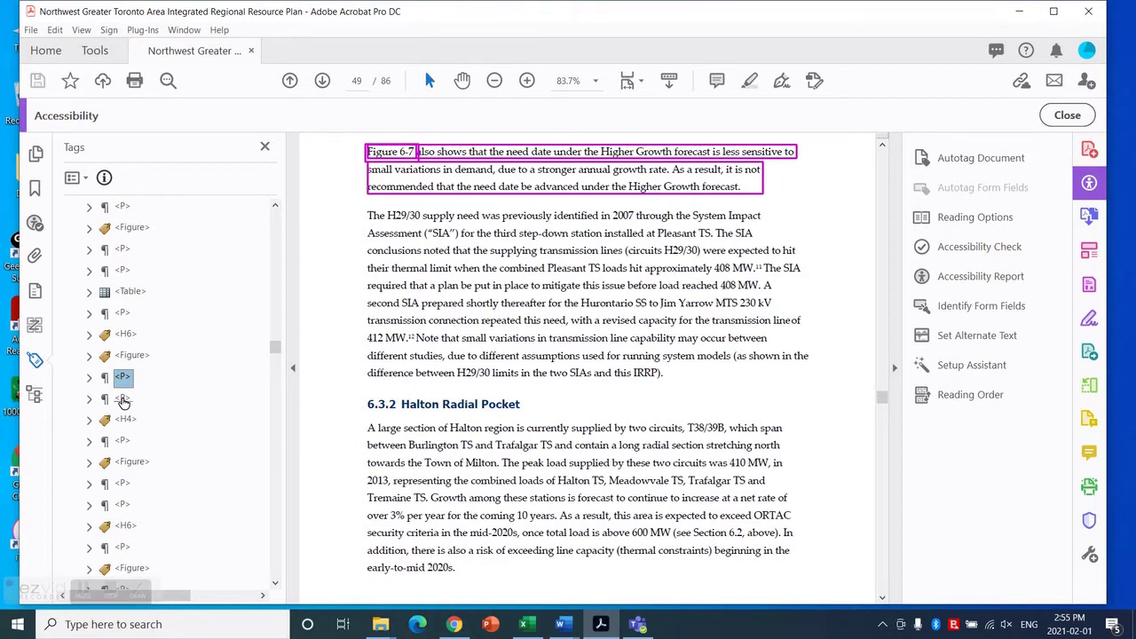
Expand the H29/30 paragraph's tag and inspect its two Reference markers, including the one after 412 MW.
left_click(124, 400)
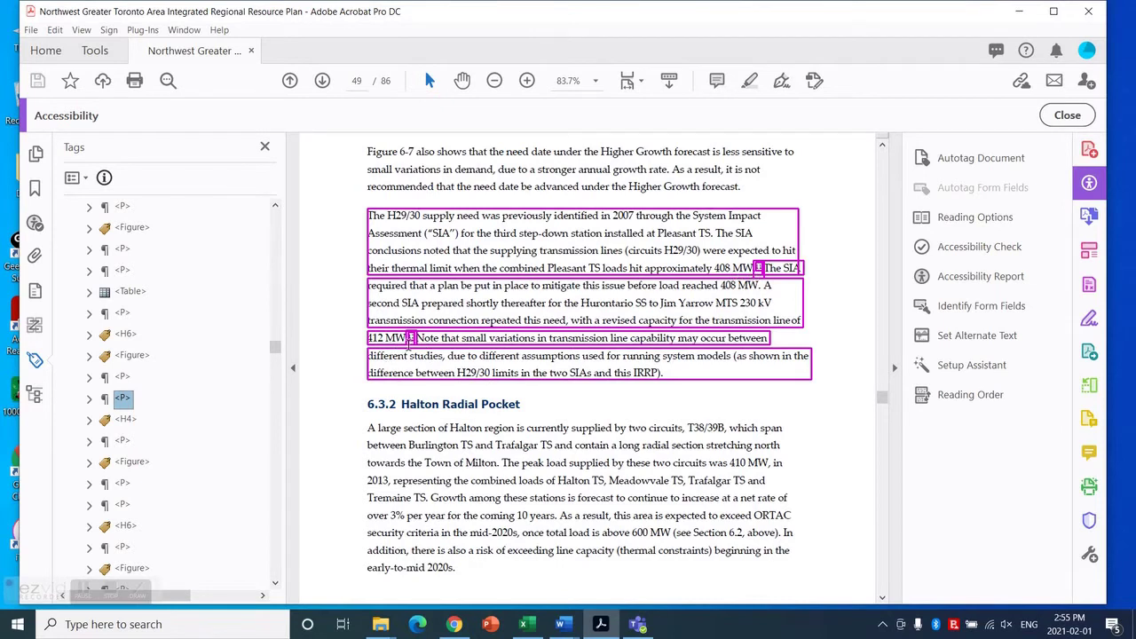
left_click(89, 404)
scroll(164, 373, "down", 2)
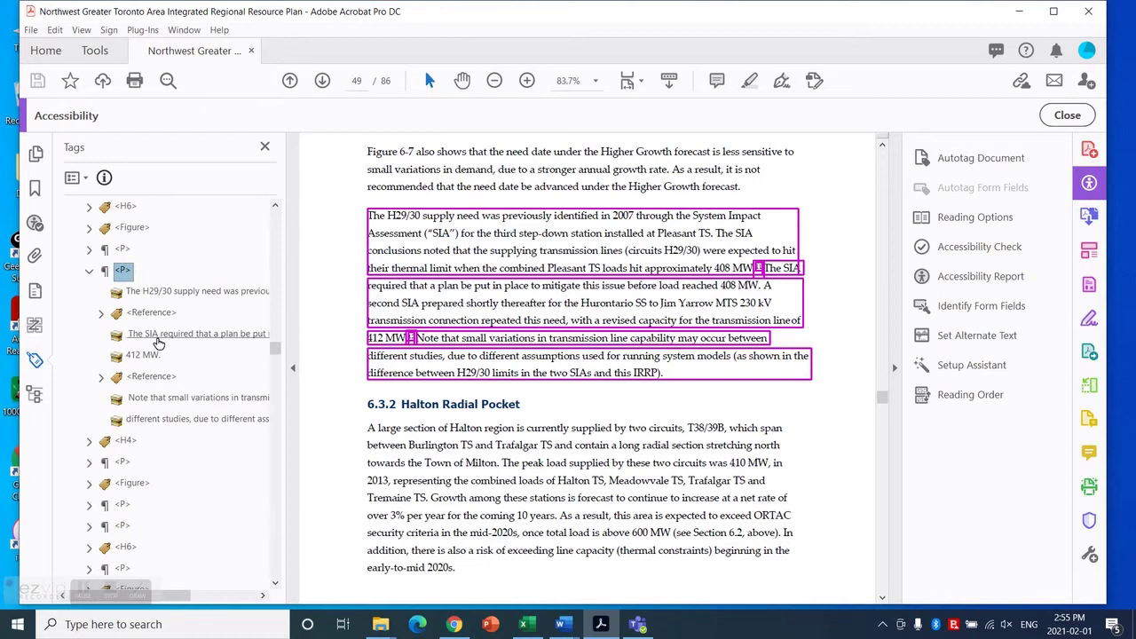
left_click(151, 312)
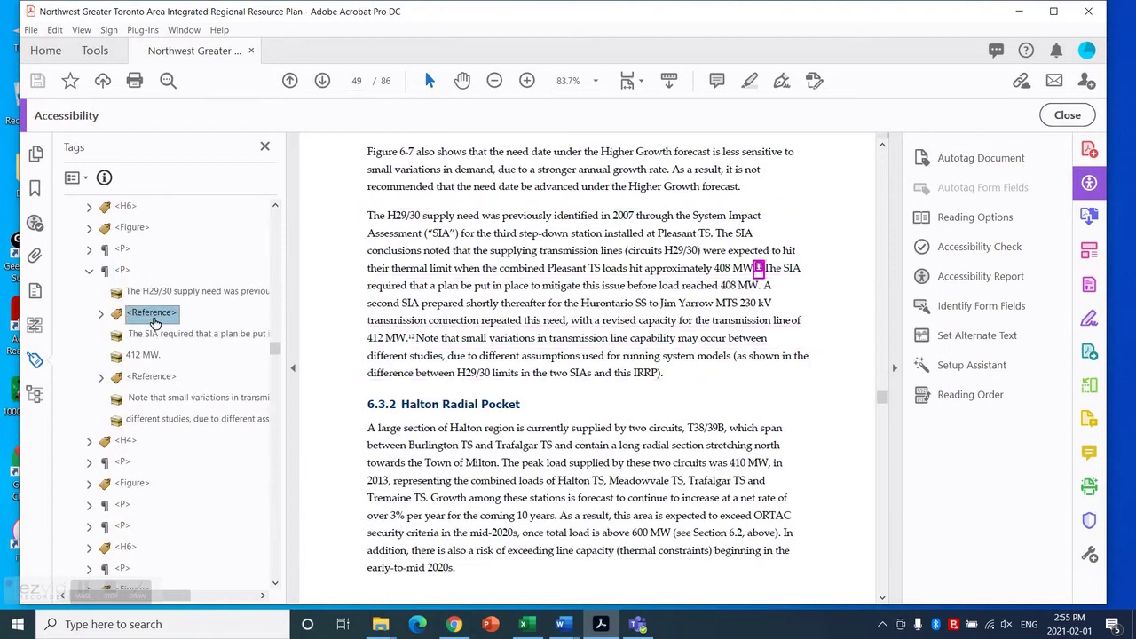
left_click(142, 377)
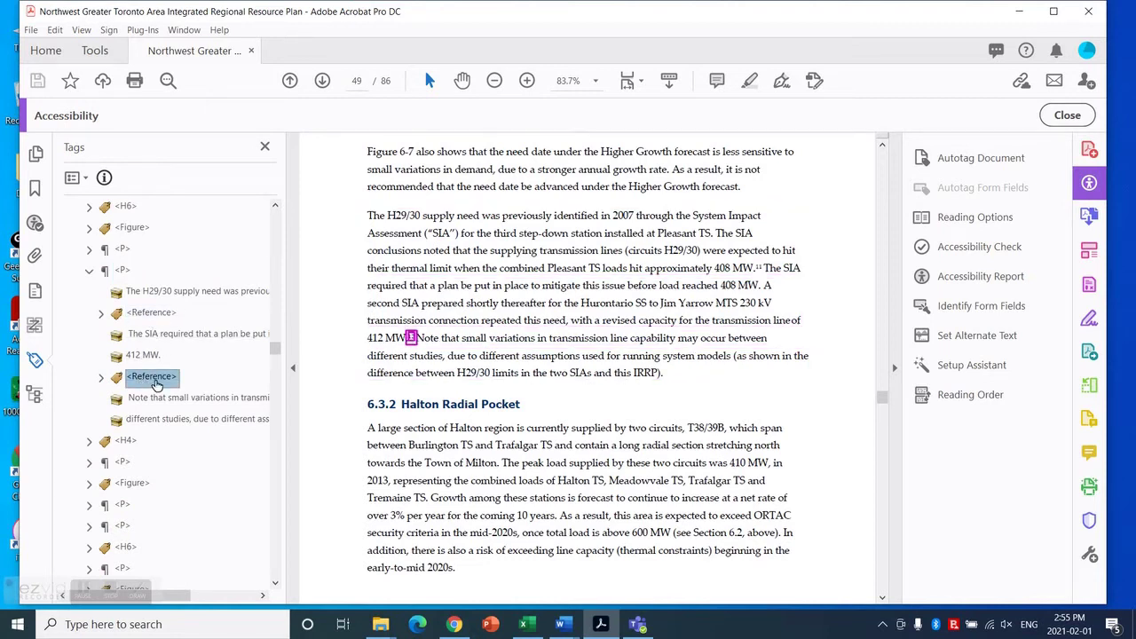
scroll(184, 386, "down", 2)
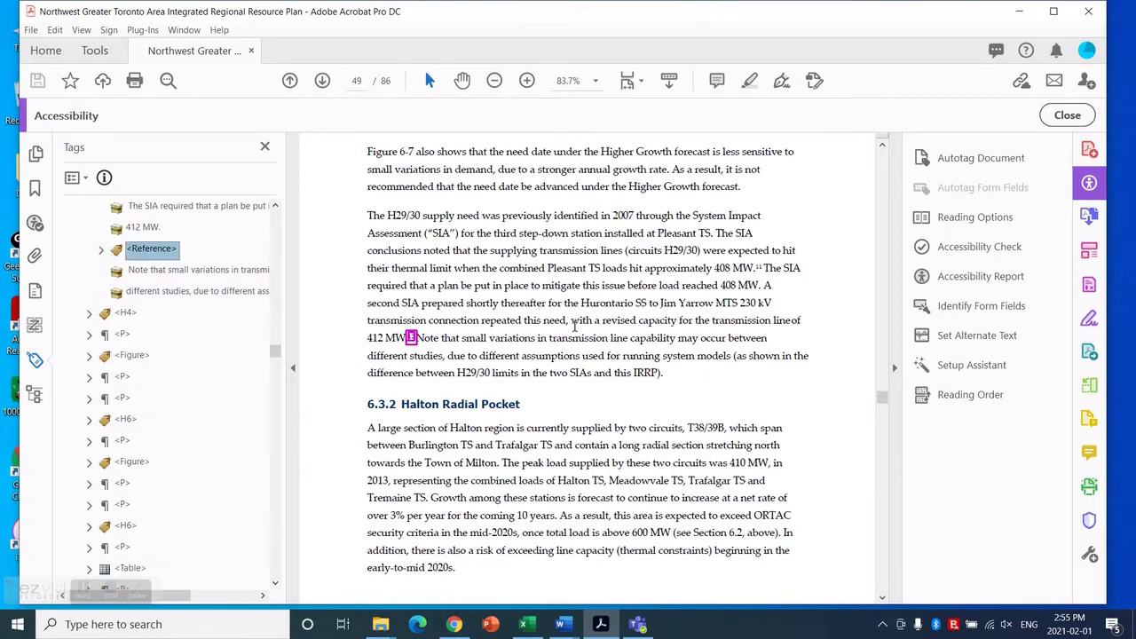
Step down past the Halton Radial Pocket heading to footnote 11's URL paragraph tag.
left_click(124, 315)
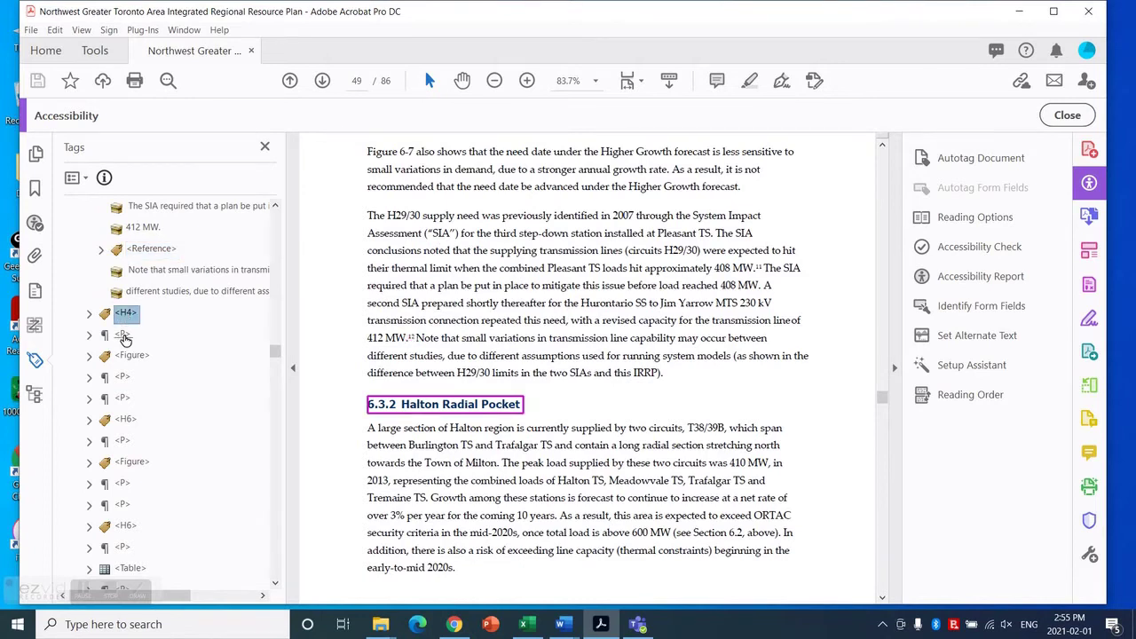
left_click(124, 336)
left_click(130, 355)
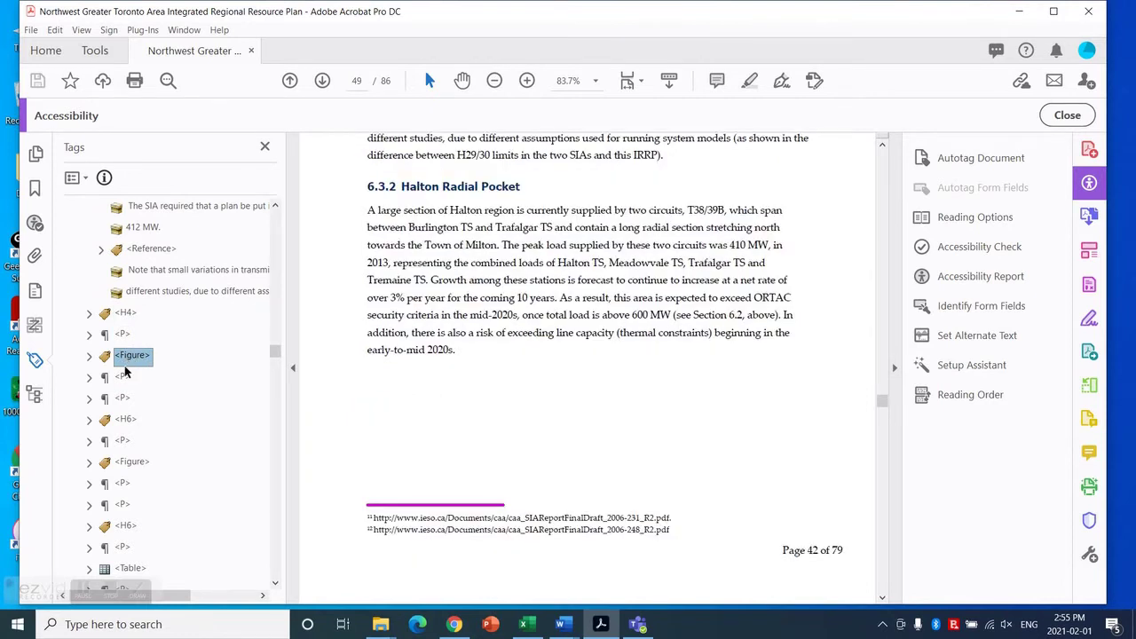
left_click(125, 379)
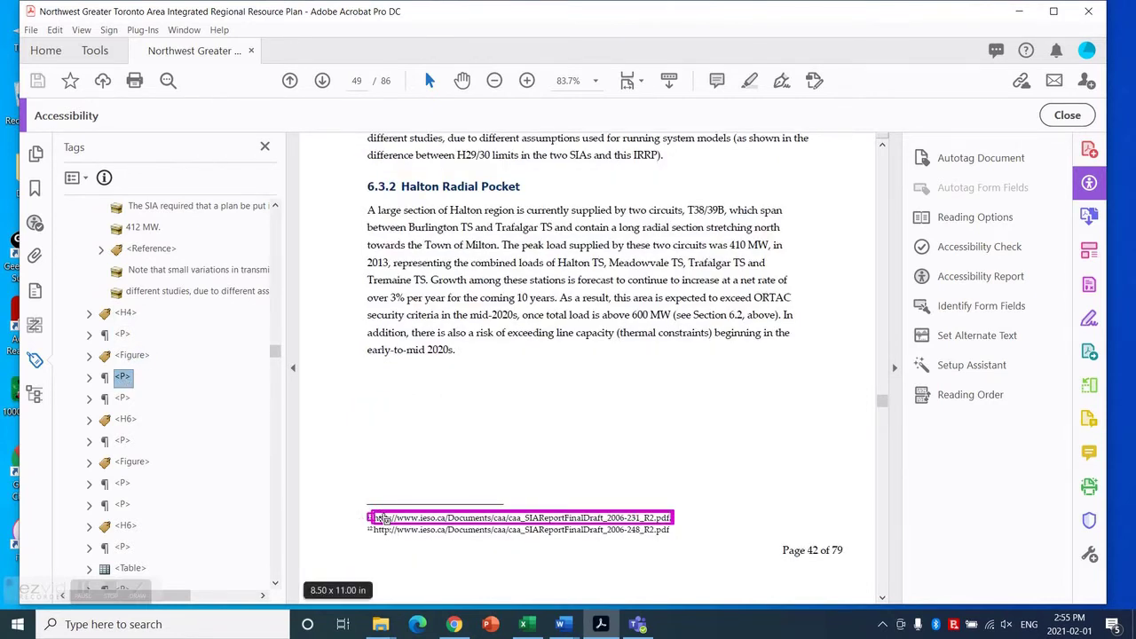
Create a new tag of type Note directly below footnote 11's URL paragraph tag.
right_click(124, 379)
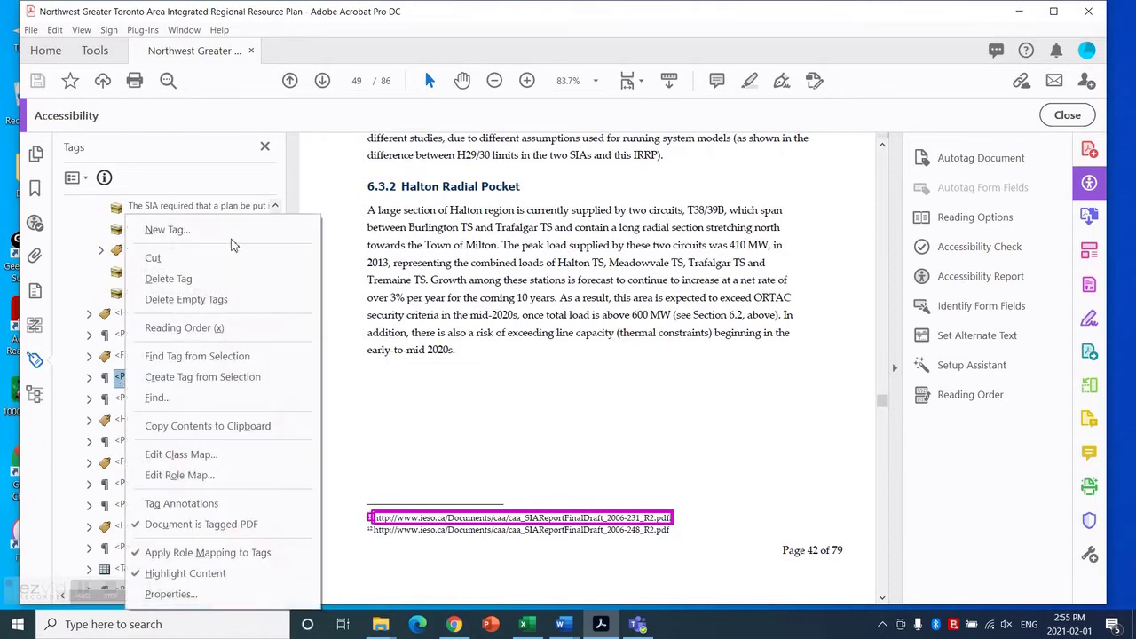
left_click(168, 229)
left_click(636, 289)
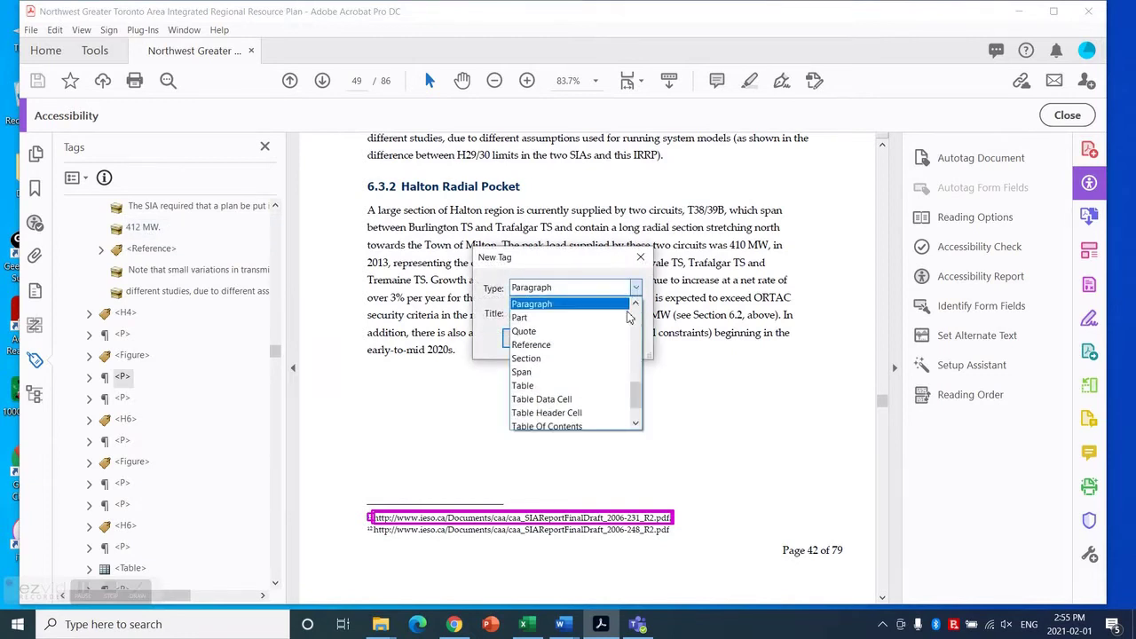
scroll(591, 386, "up", 1)
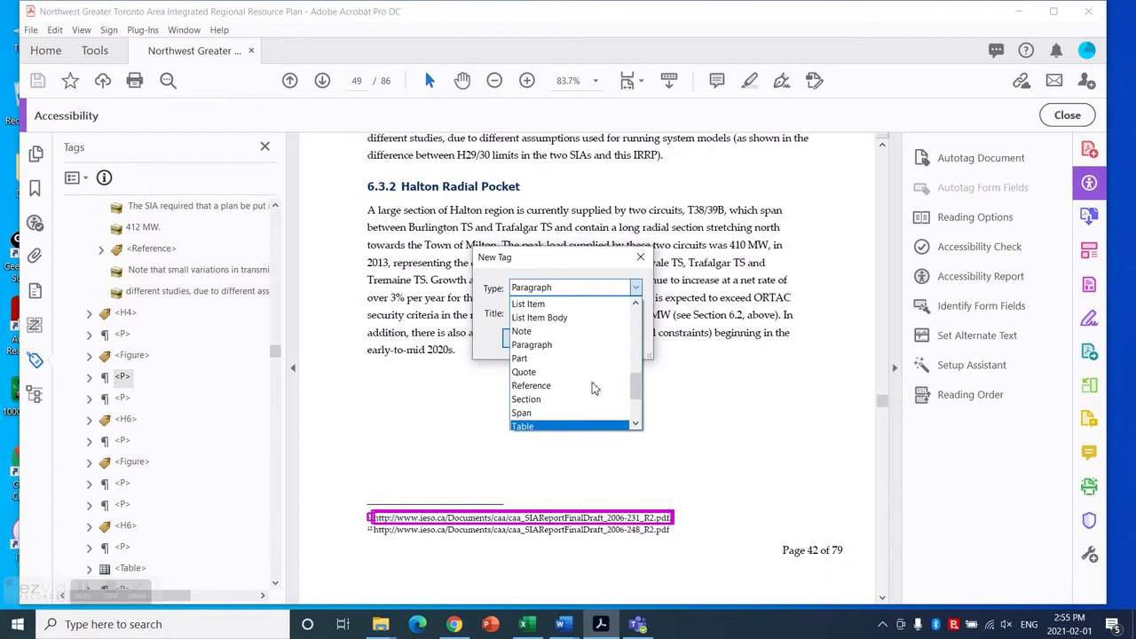
left_click(523, 333)
left_click(526, 337)
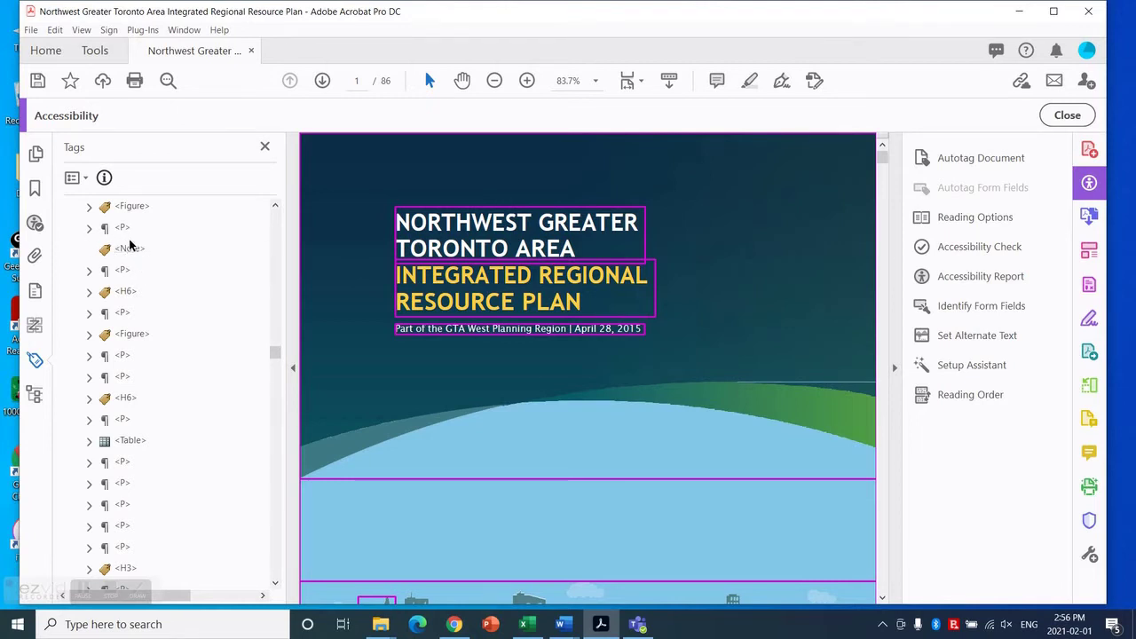
Nest footnote 11's paragraph tag inside the new Note tag and collapse it.
left_click(128, 249)
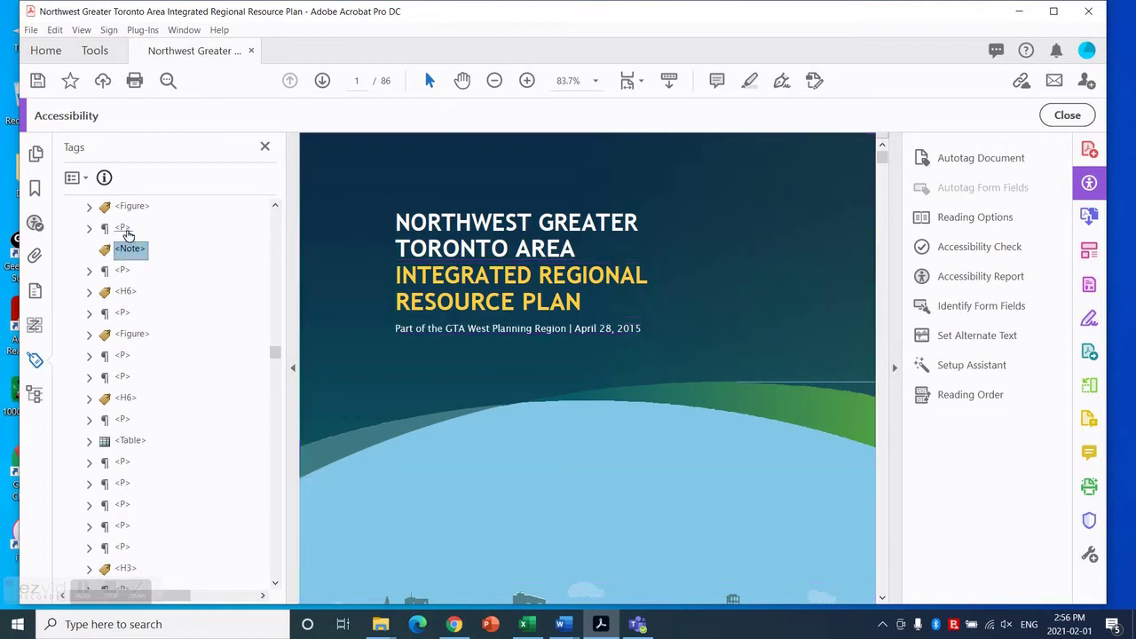
left_click(124, 229)
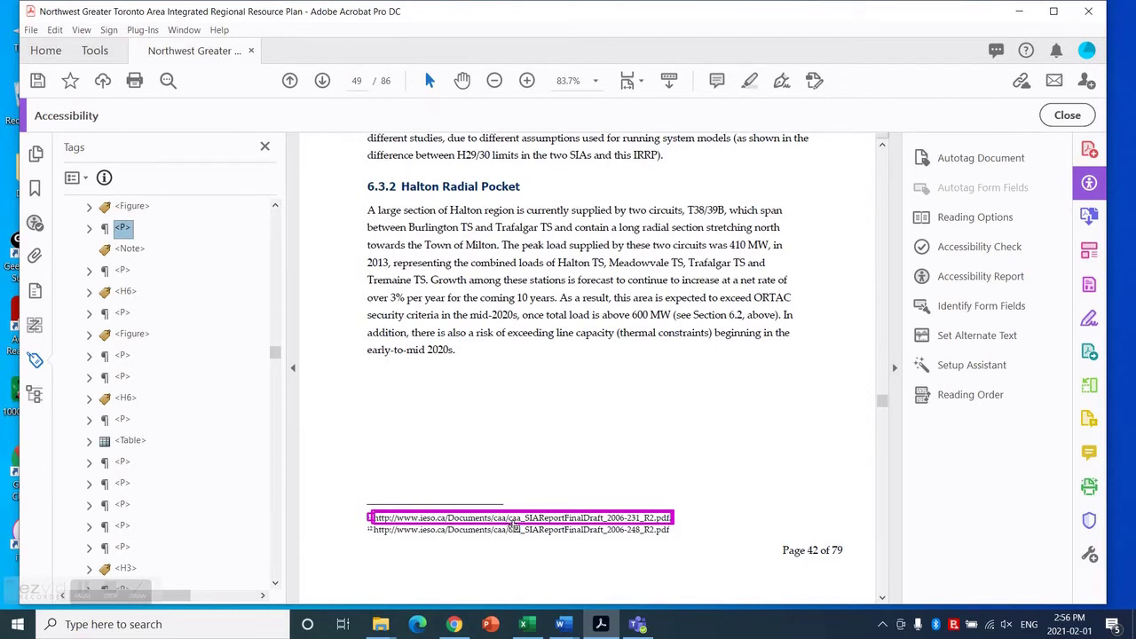
left_click_drag(104, 229, 115, 255)
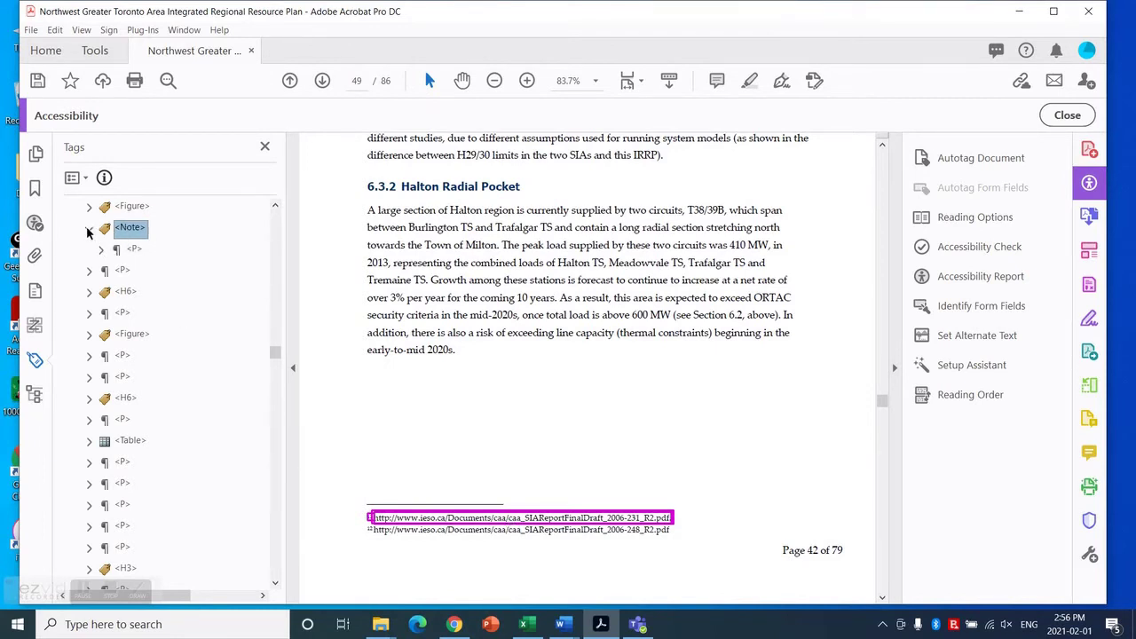
left_click(89, 229)
scroll(161, 286, "up", 2)
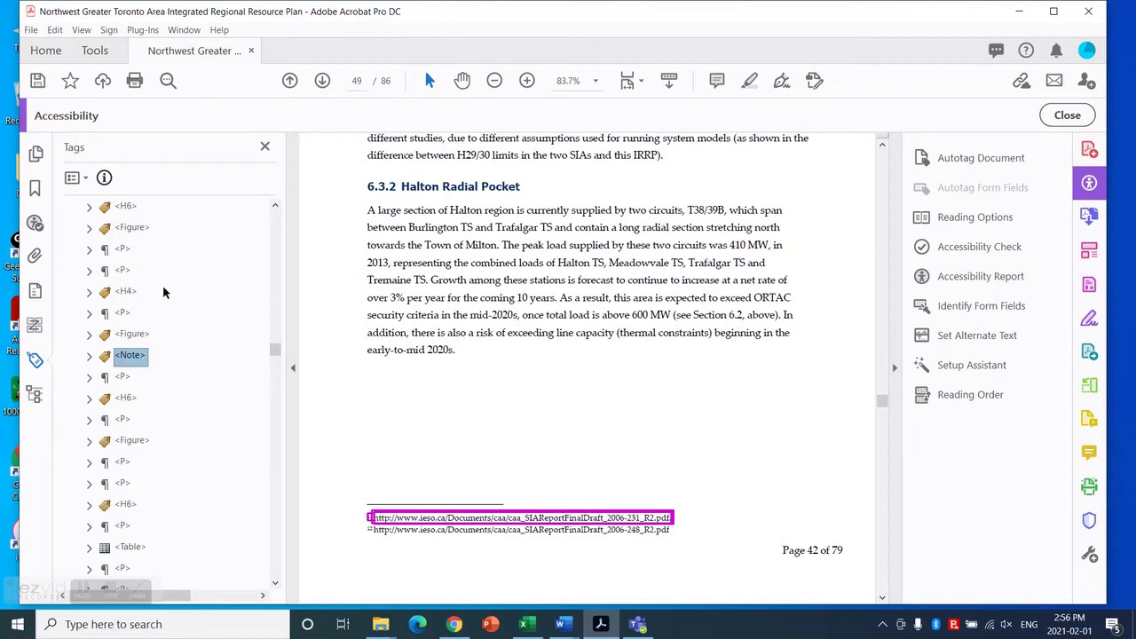
Move the Note tag into the H29/30 paragraph, directly after its first Reference.
left_click(123, 250)
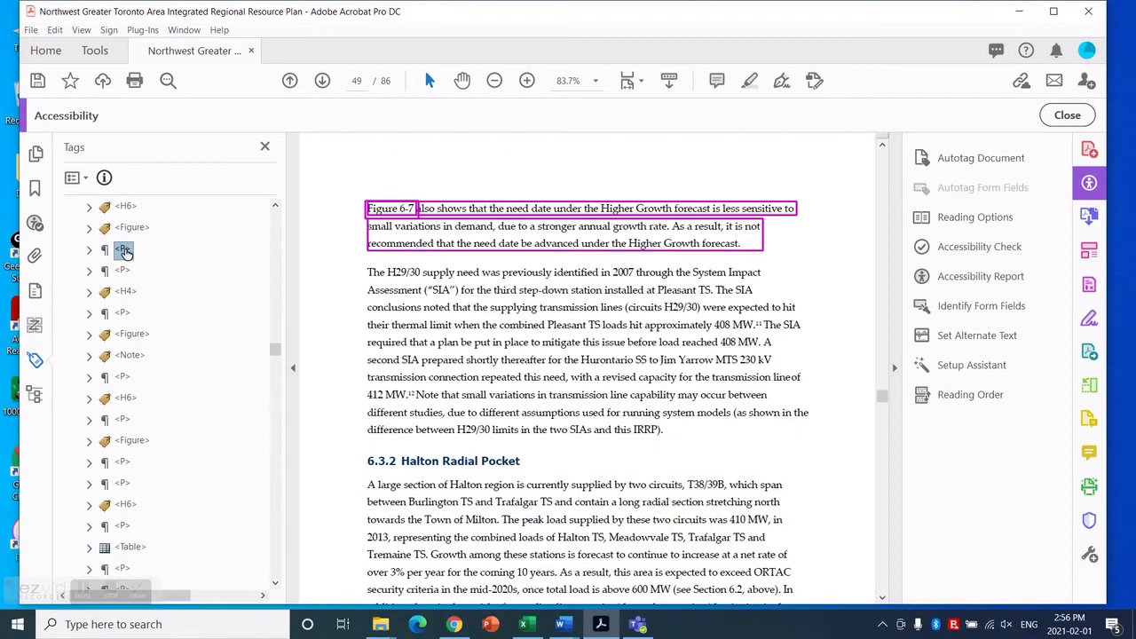
left_click(124, 270)
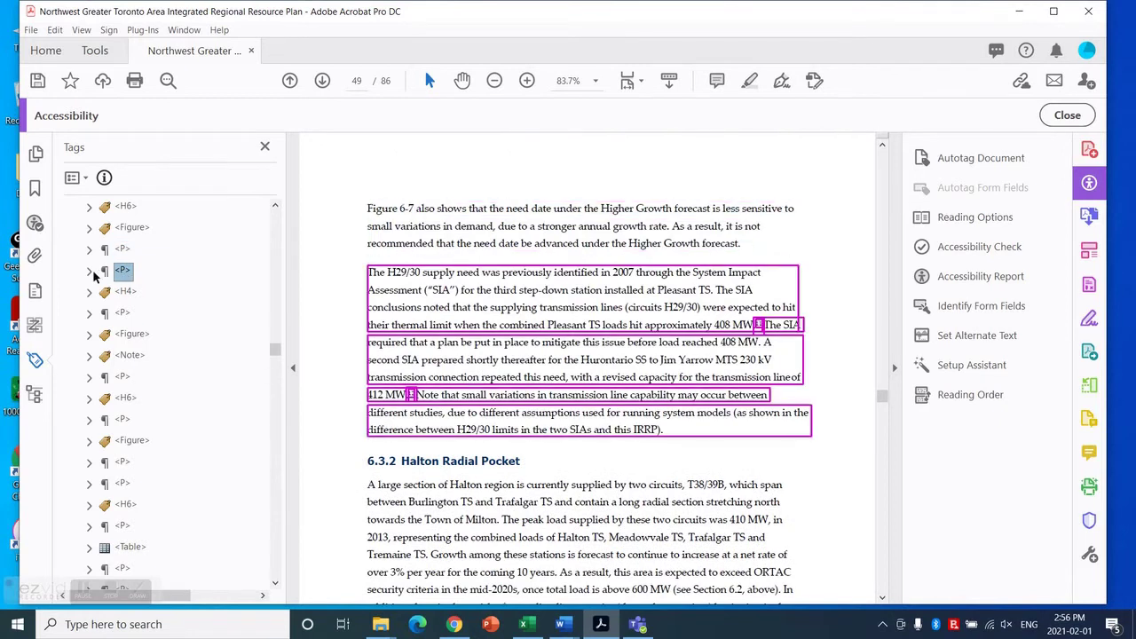
left_click(89, 271)
left_click(137, 319)
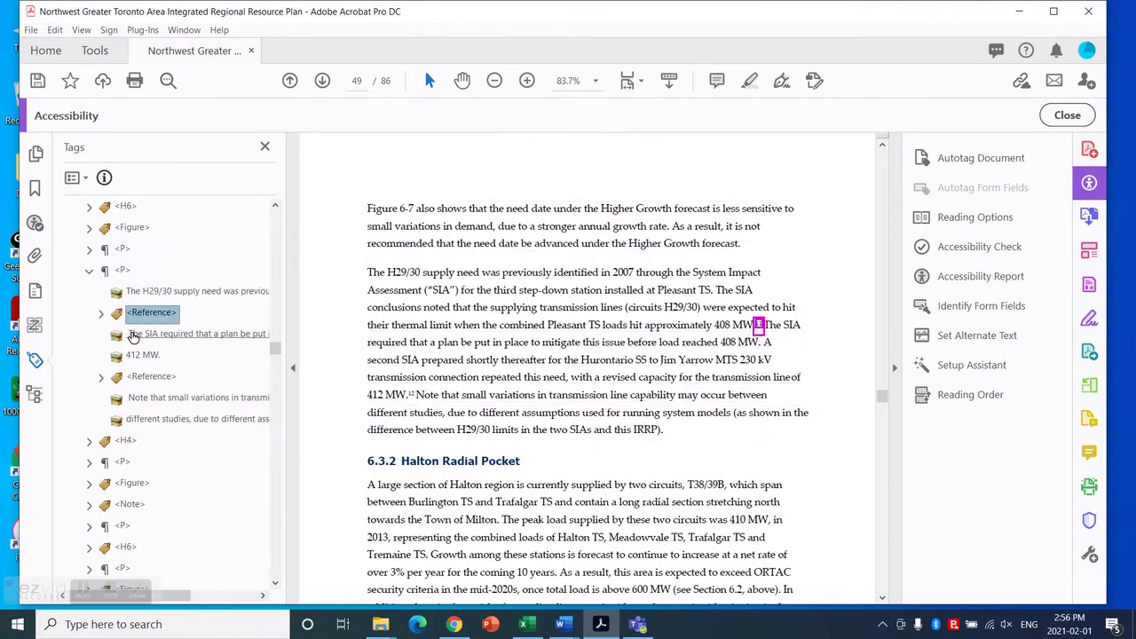
left_click(100, 313)
left_click(101, 313)
scroll(143, 392, "down", 1)
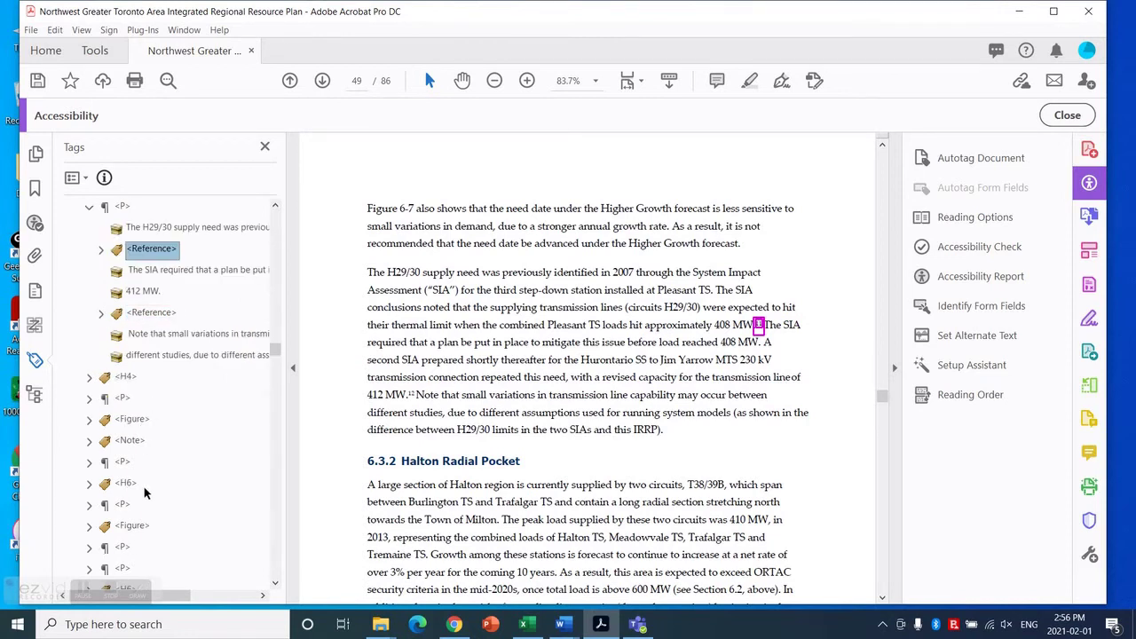
left_click(105, 444)
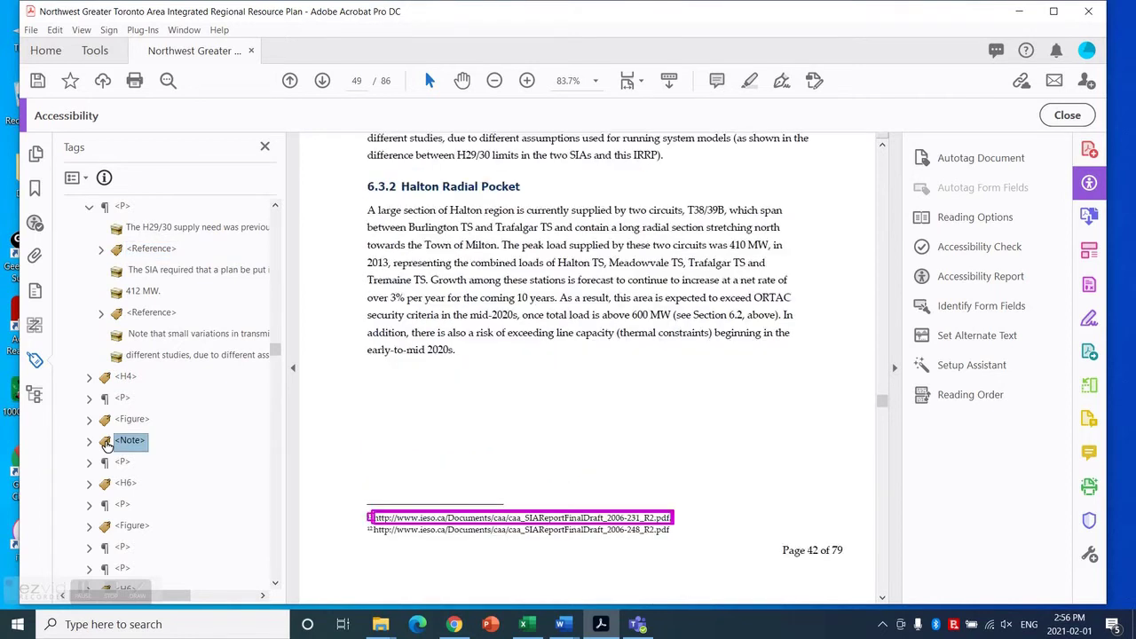
left_click_drag(106, 444, 118, 254)
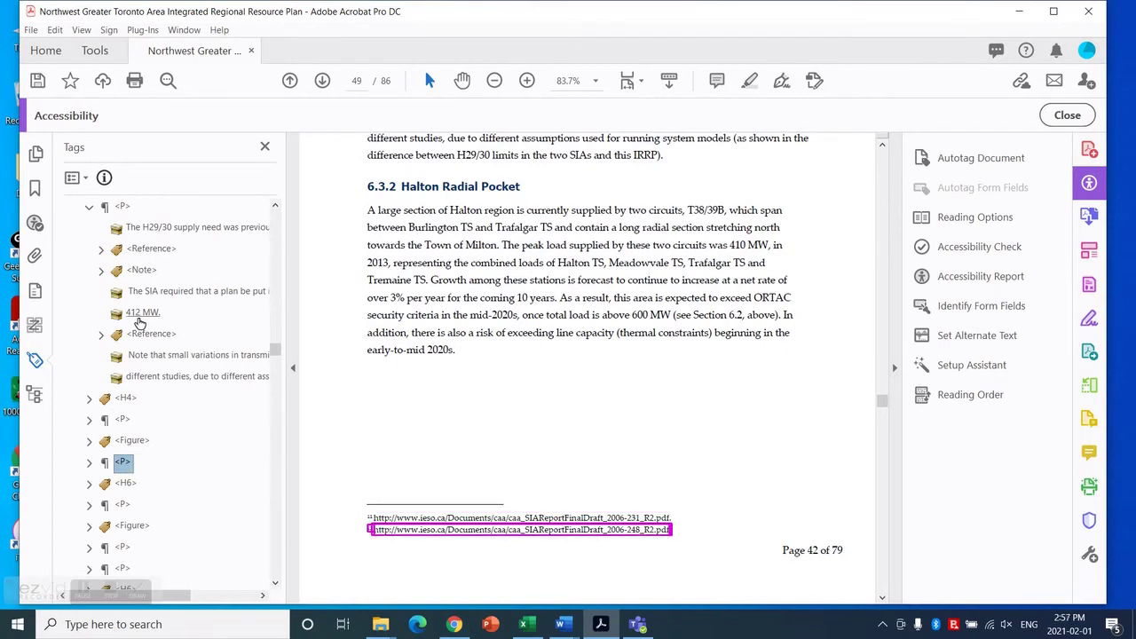
Add a Note tag for footnote 12 and nest its paragraph tag inside it.
right_click(124, 468)
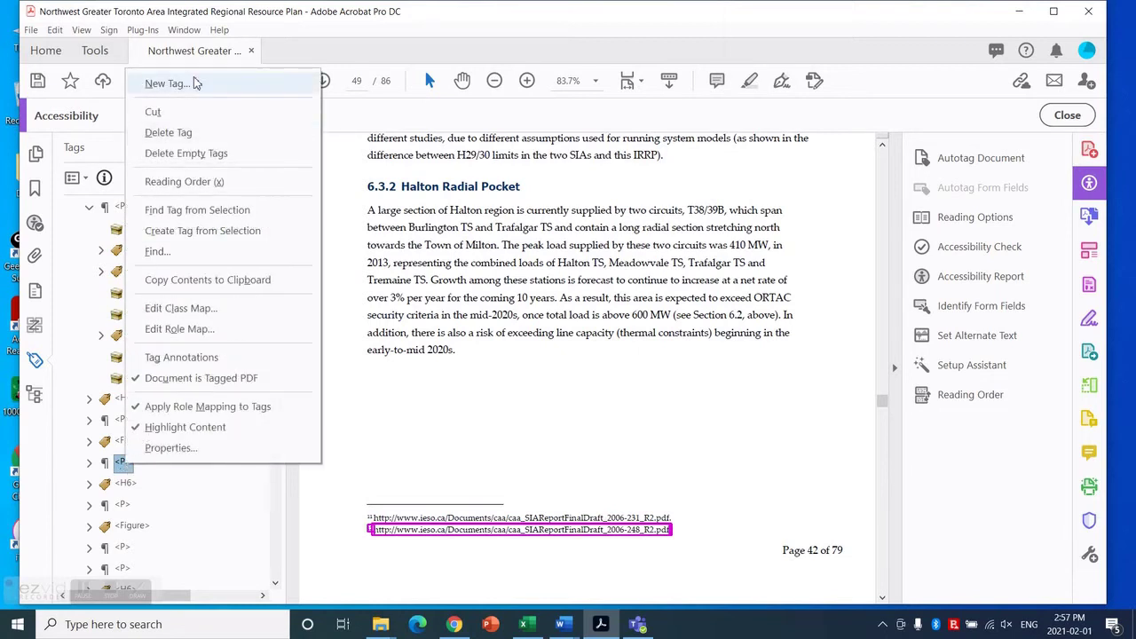
left_click(195, 82)
left_click(535, 338)
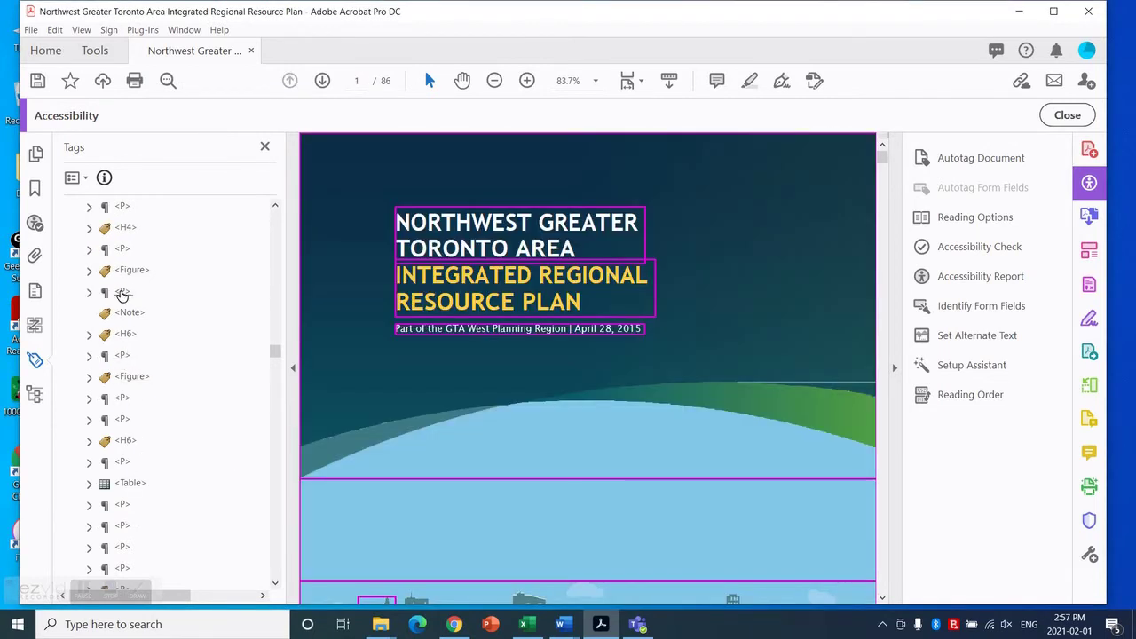
left_click_drag(123, 303, 133, 318)
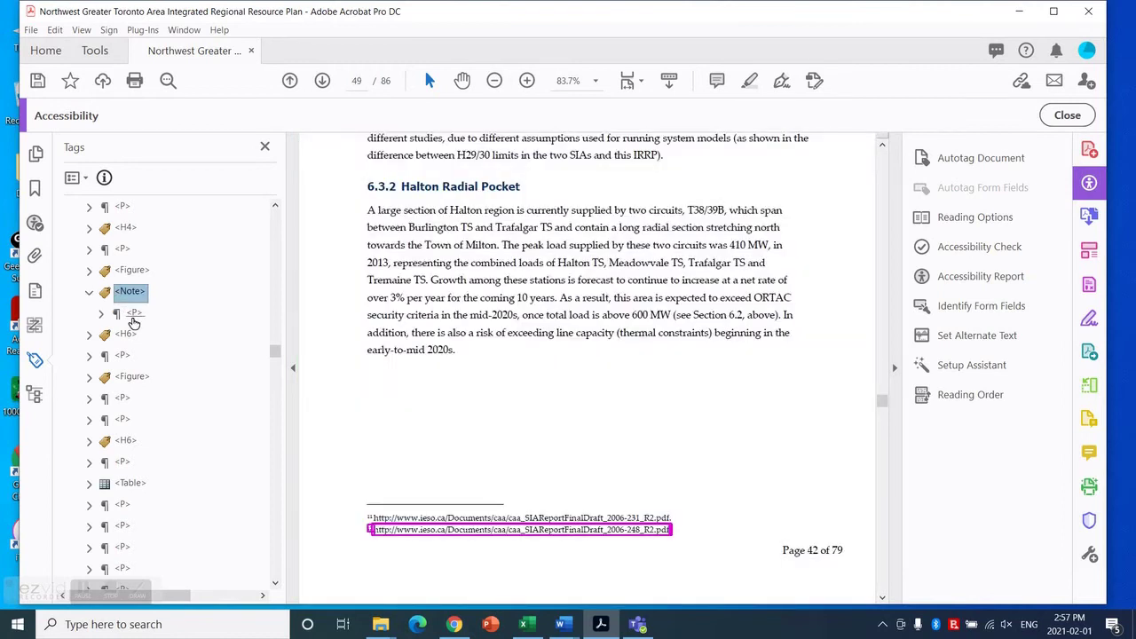
left_click(92, 294)
Move footnote 12's Note tag directly after the second Reference in the H29/30 paragraph.
scroll(151, 293, "up", 1)
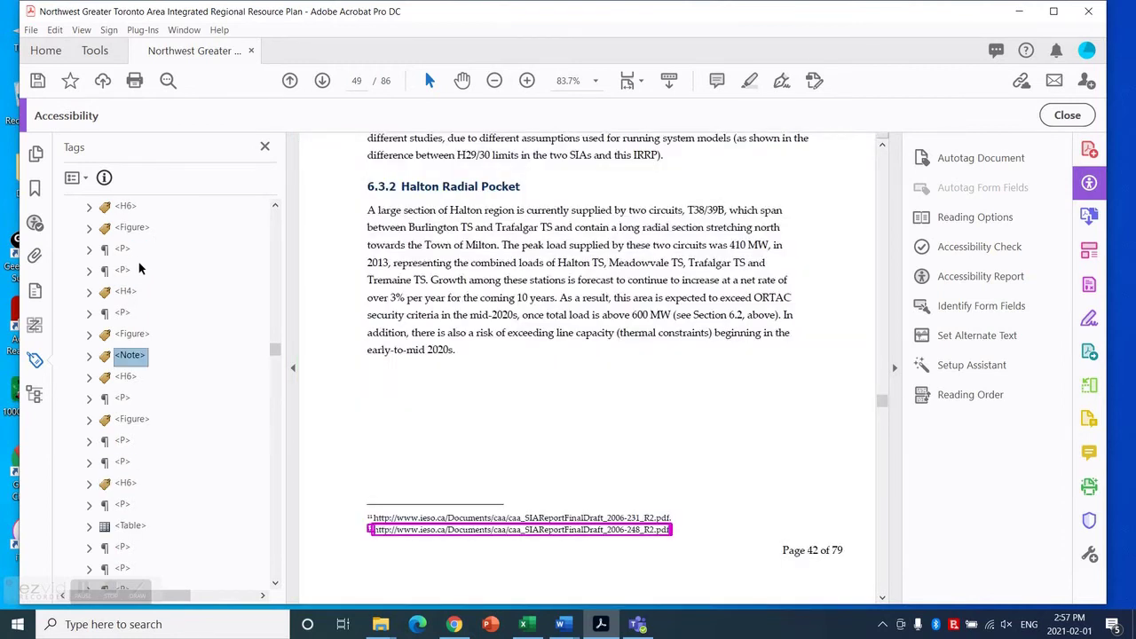
left_click(120, 271)
left_click(90, 271)
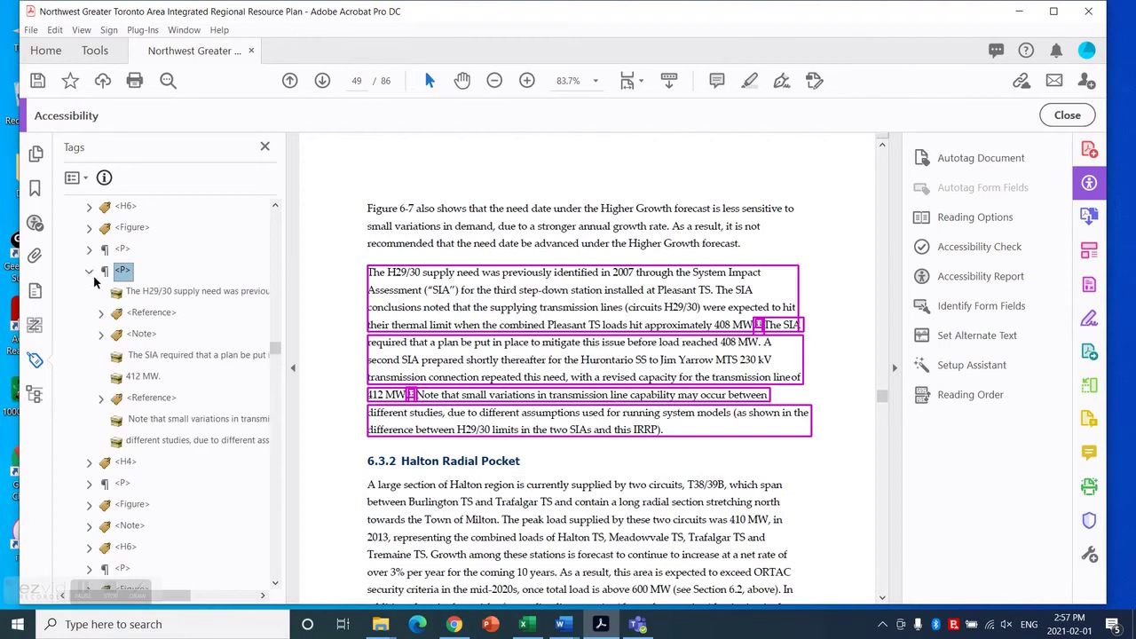
left_click(101, 397)
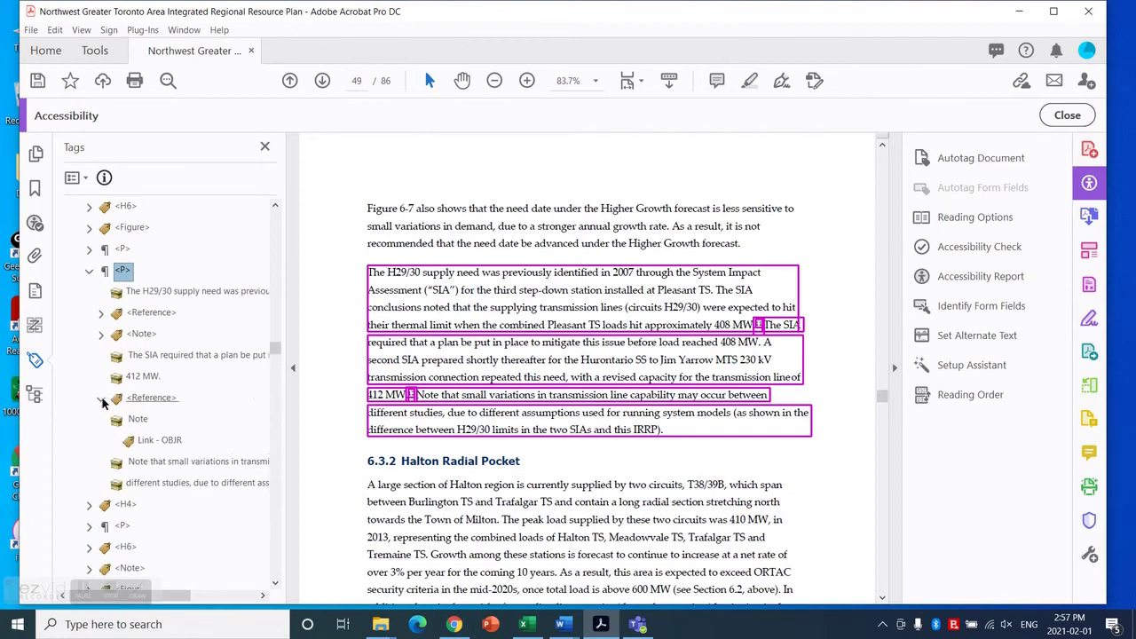
left_click(101, 397)
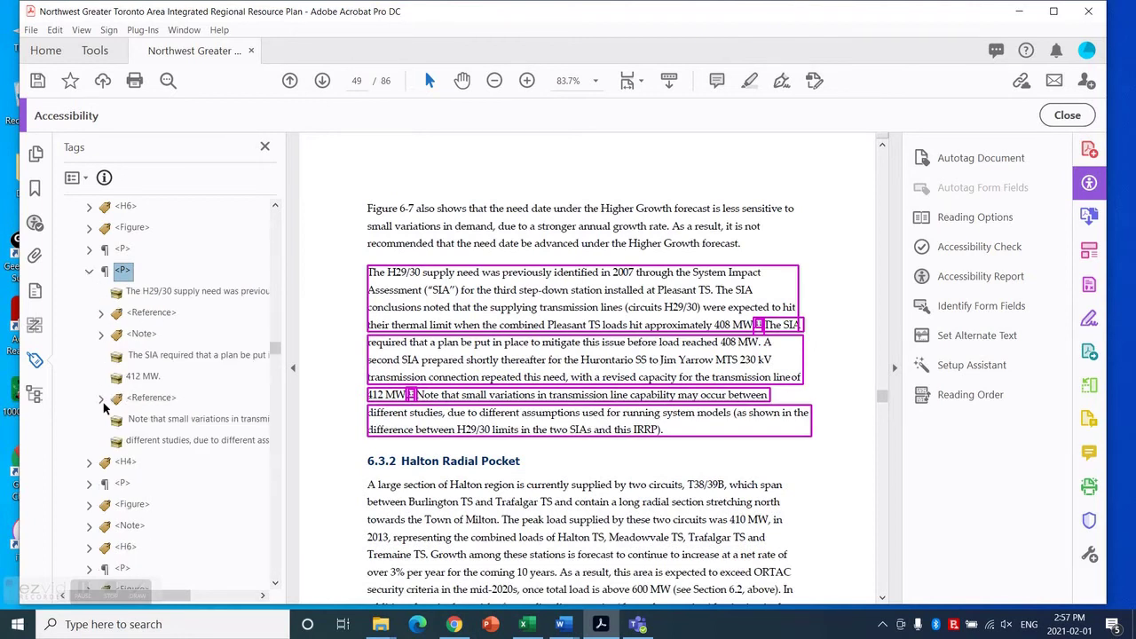
left_click_drag(127, 527, 140, 413)
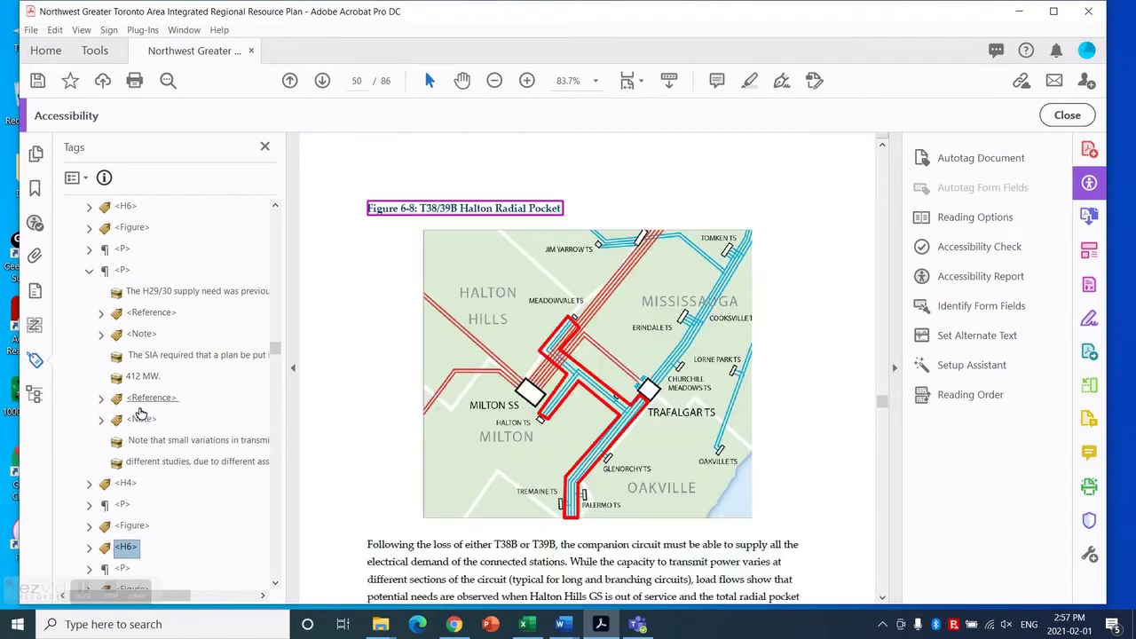
Check both Reference and Note pairs' highlighted content, ending on the first Reference after 408 MW.
left_click(147, 316)
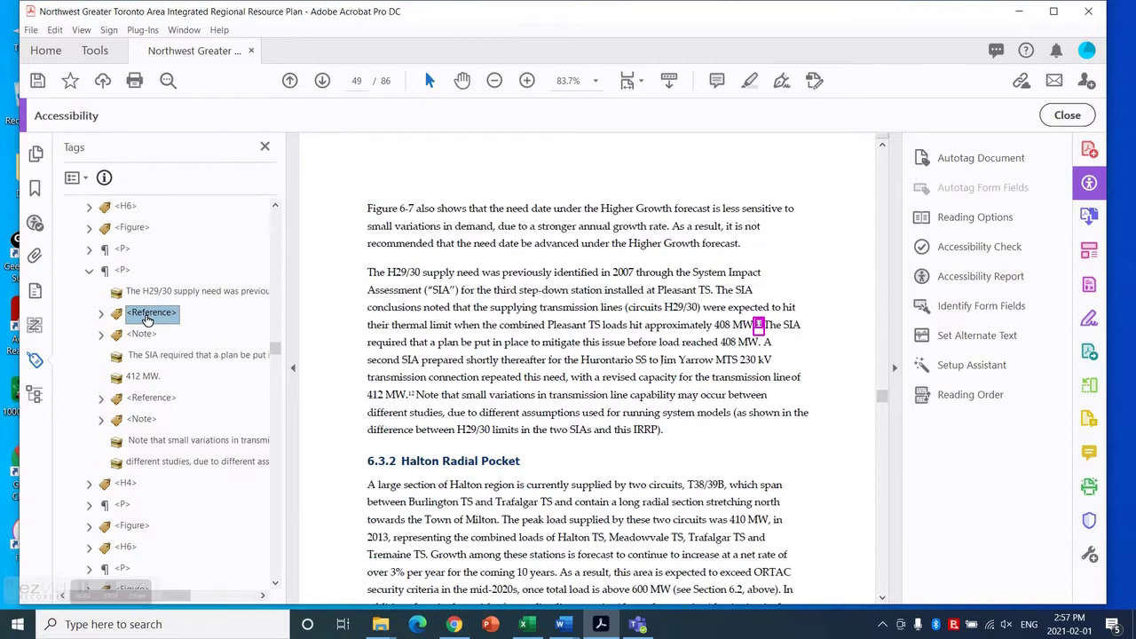
left_click(140, 334)
left_click(142, 399)
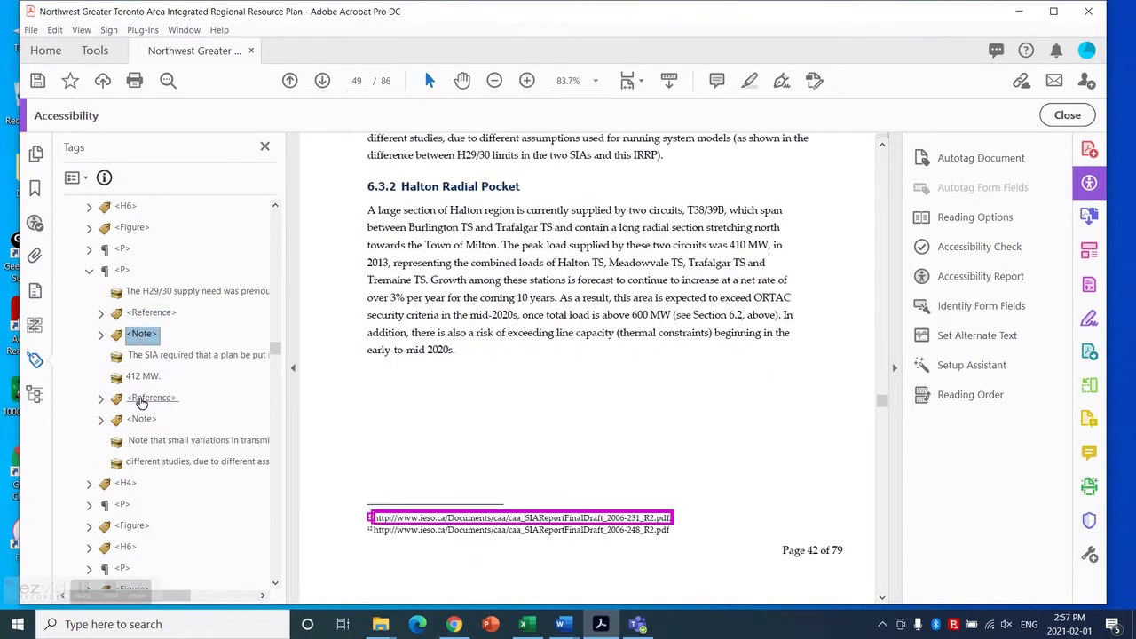
left_click(142, 421)
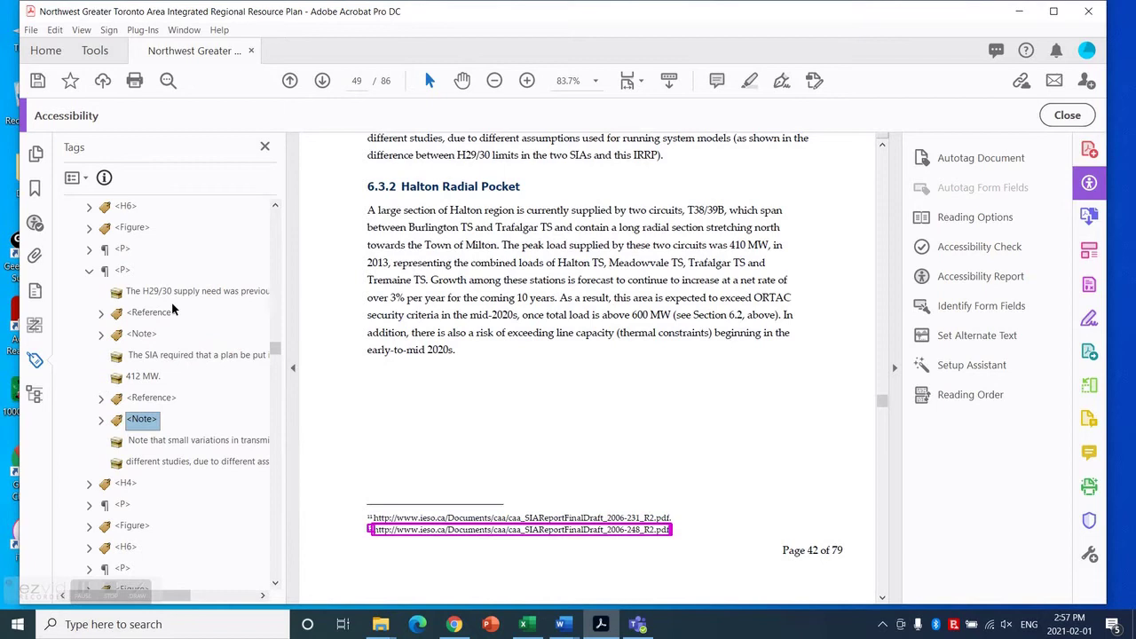
scroll(171, 302, "up", 1)
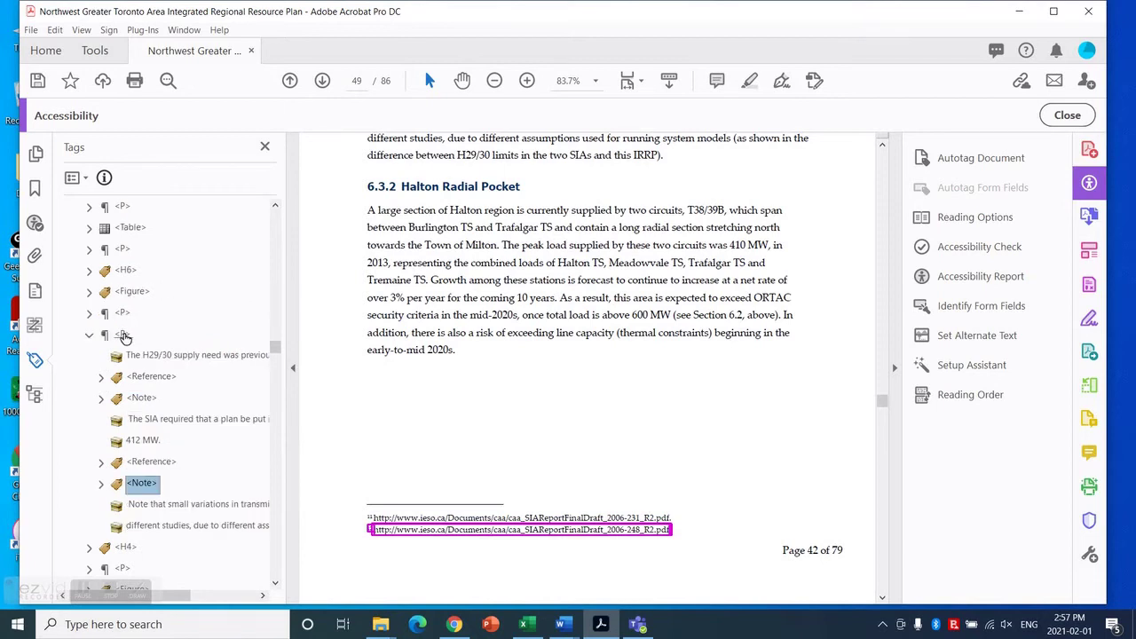
left_click(153, 377)
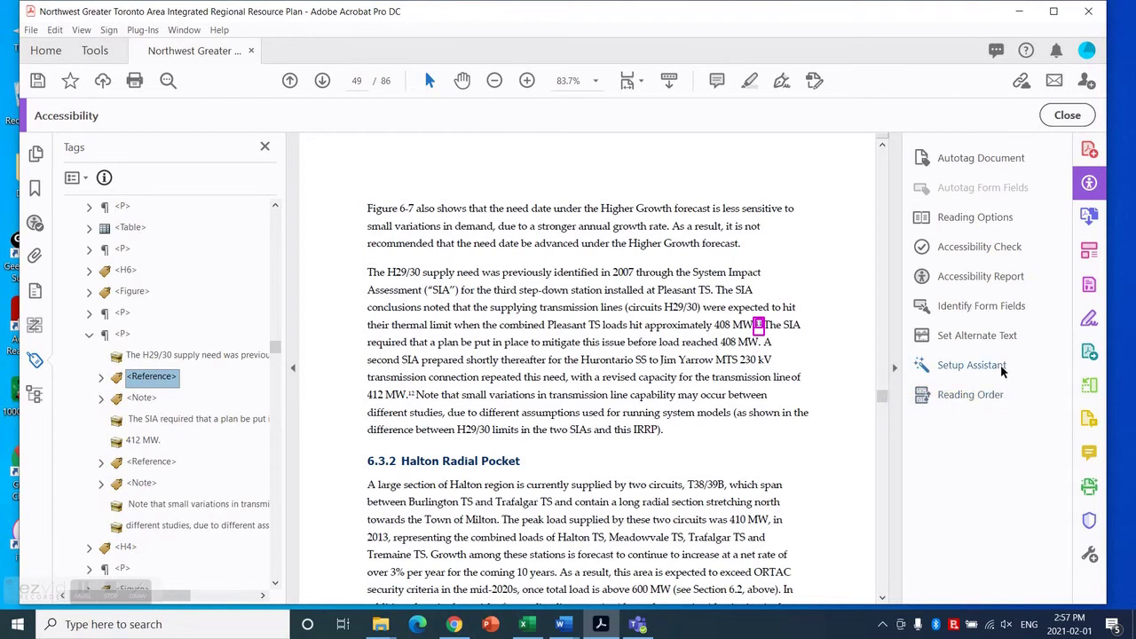
Open the Reading Order tool and turn Show page content groups on, then off again.
left_click(967, 398)
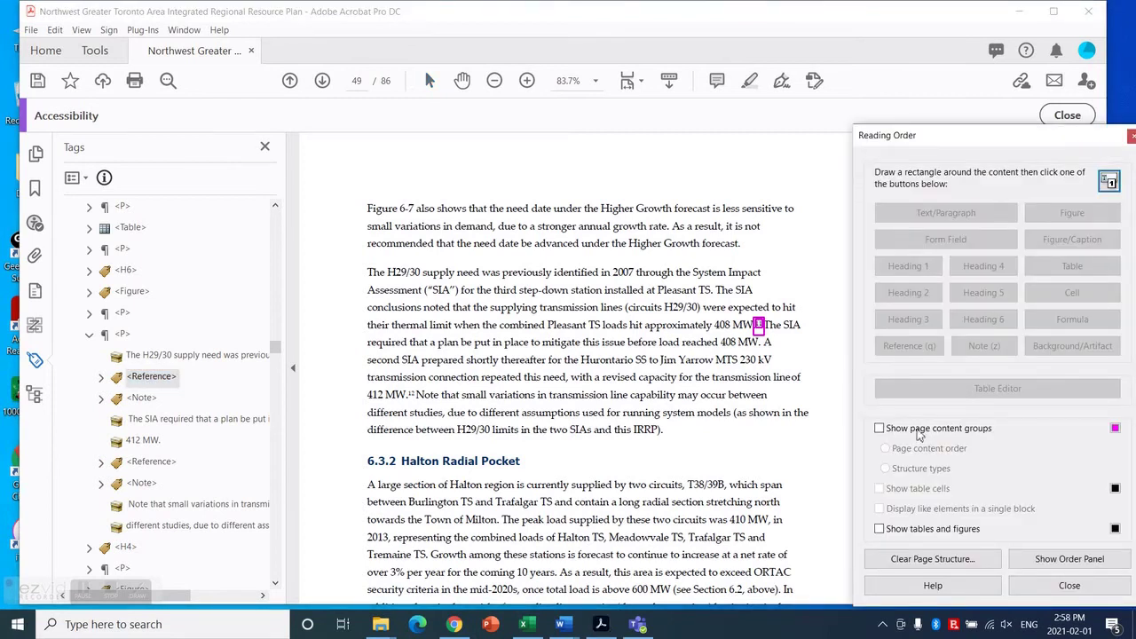
left_click(825, 459)
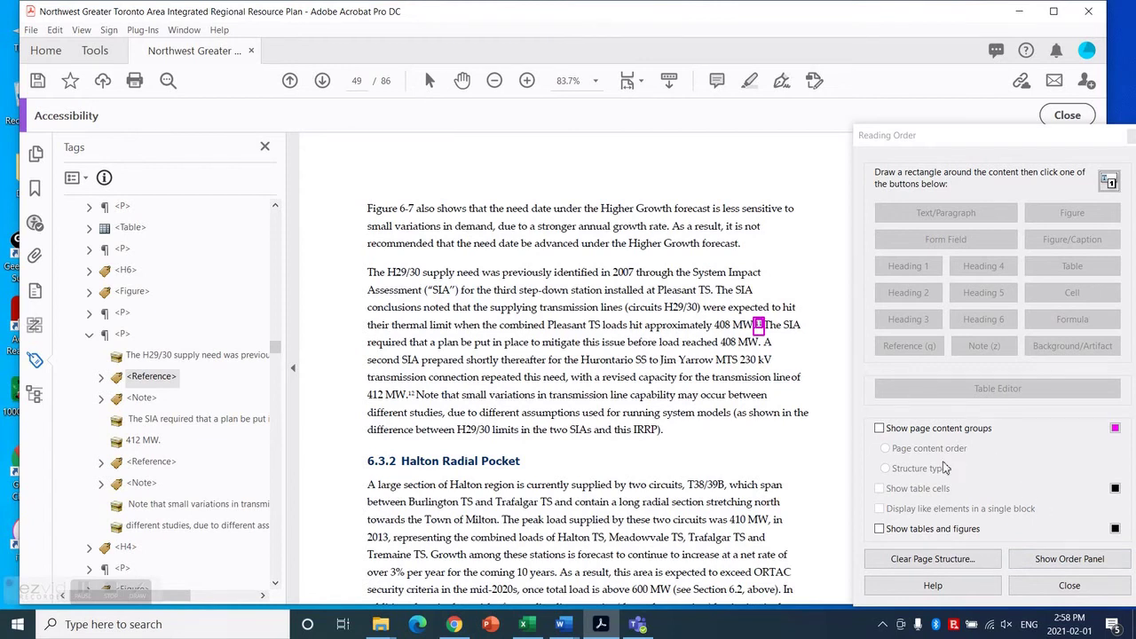
left_click(221, 273)
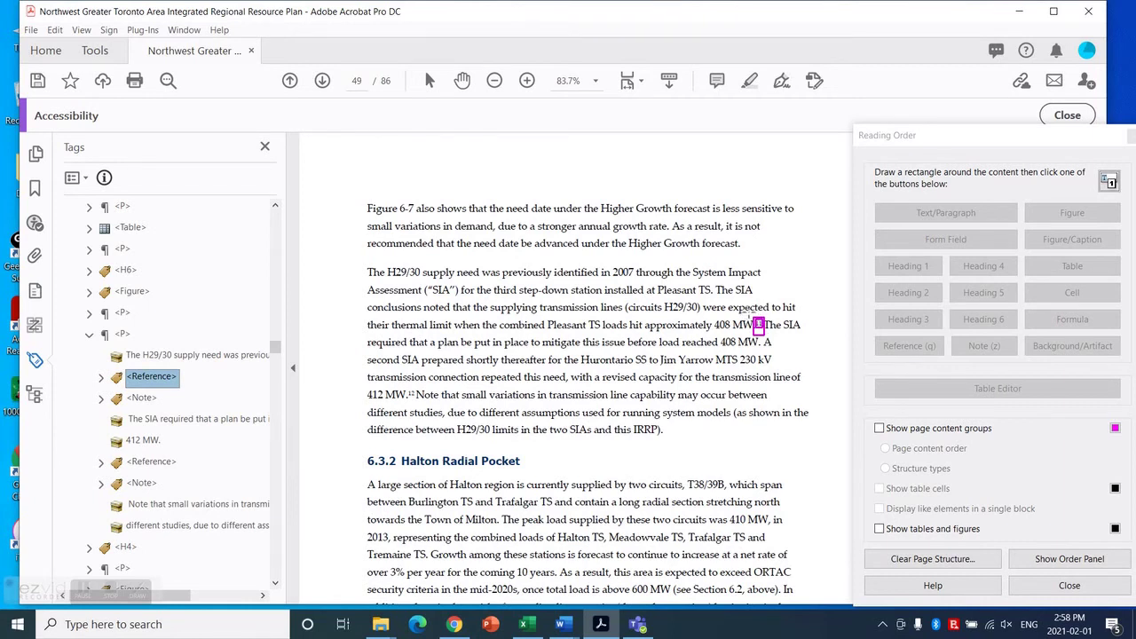
left_click(879, 427)
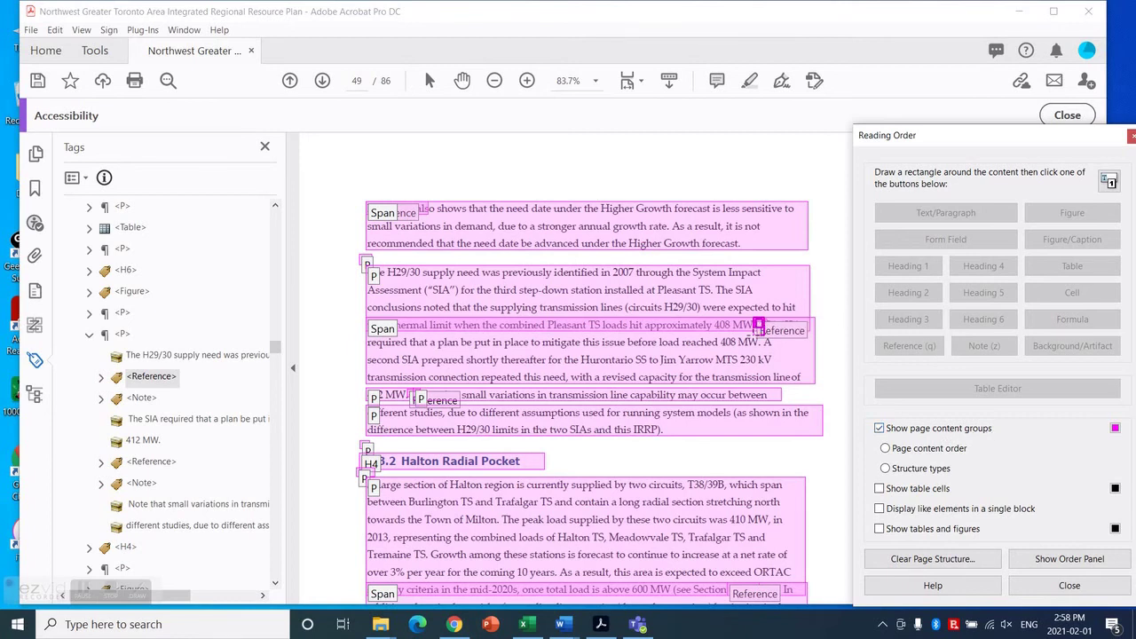
left_click(879, 428)
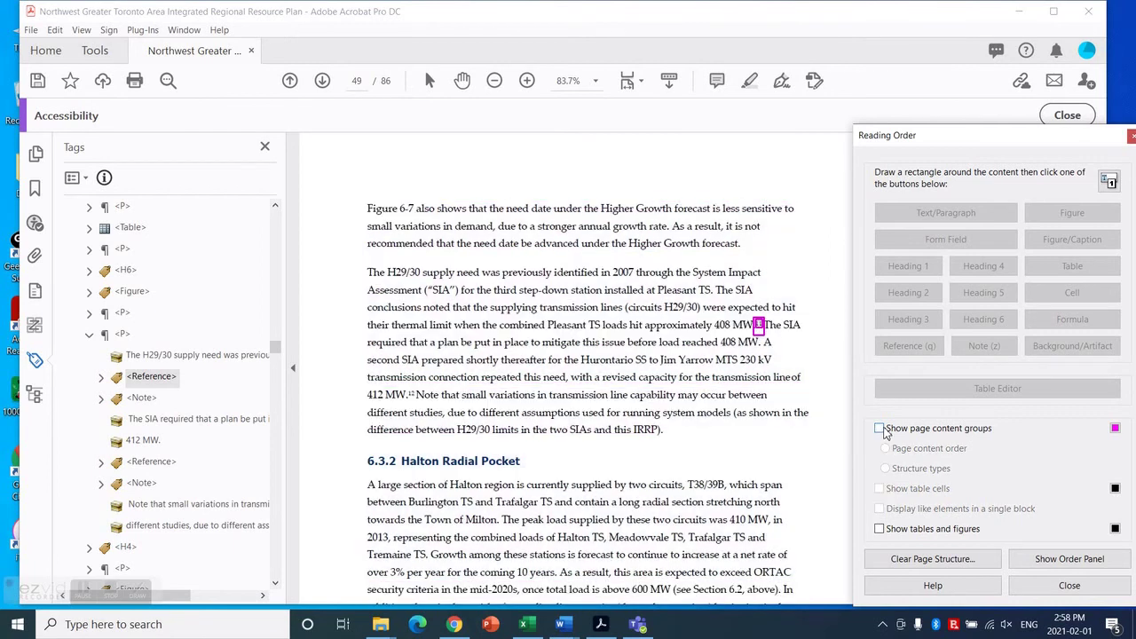
Select the footnote marker after 408 MW on the page.
left_click(758, 325)
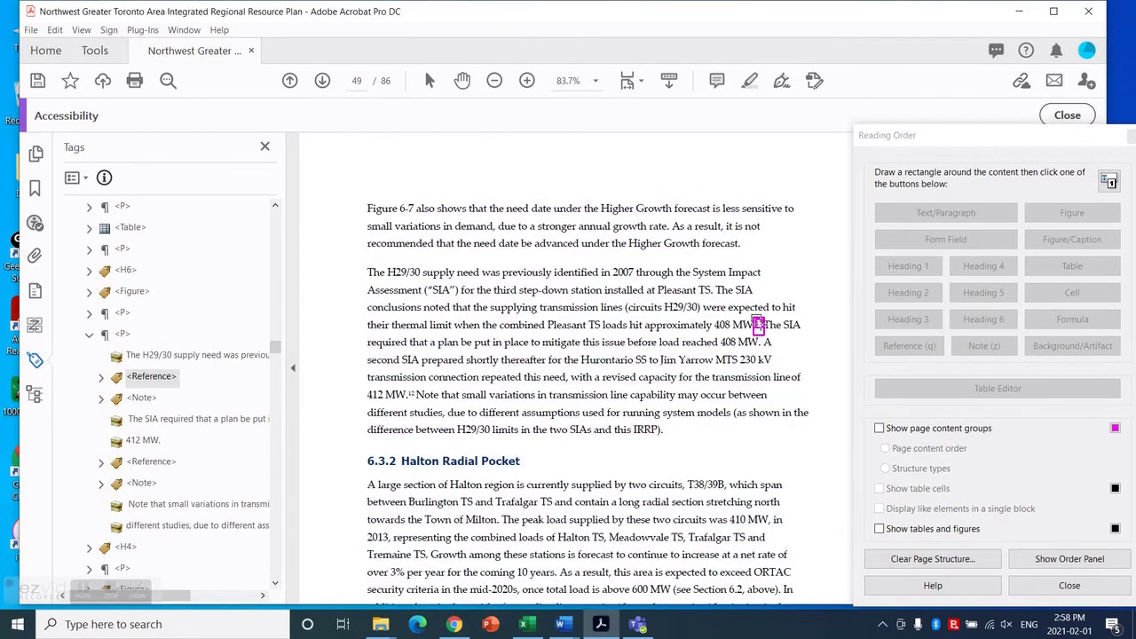
left_click(758, 325)
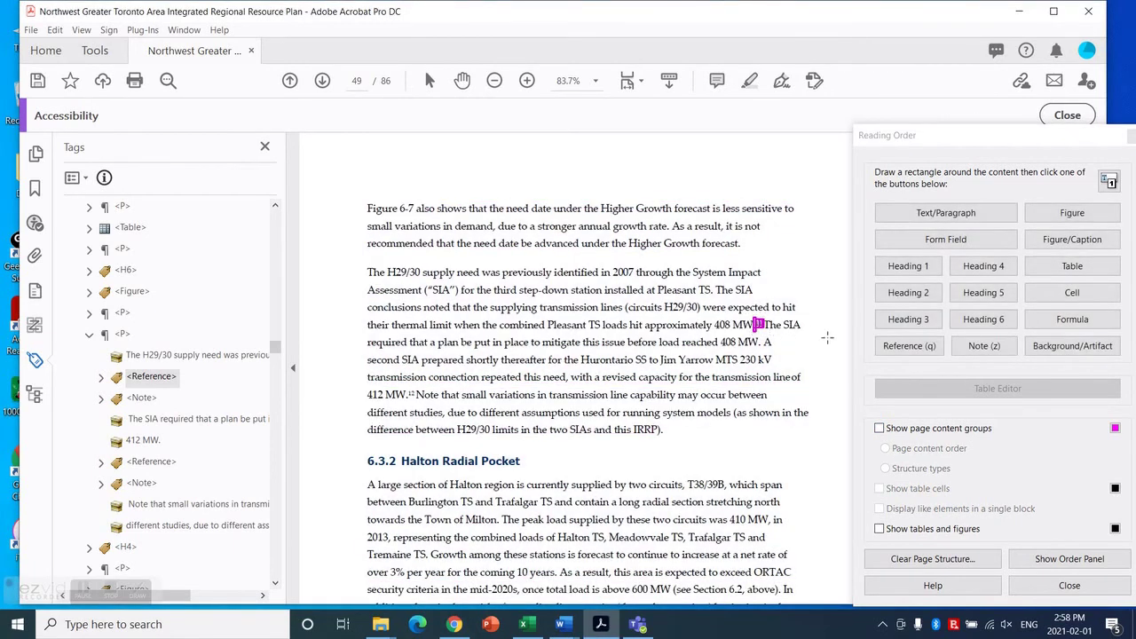
left_click(757, 312)
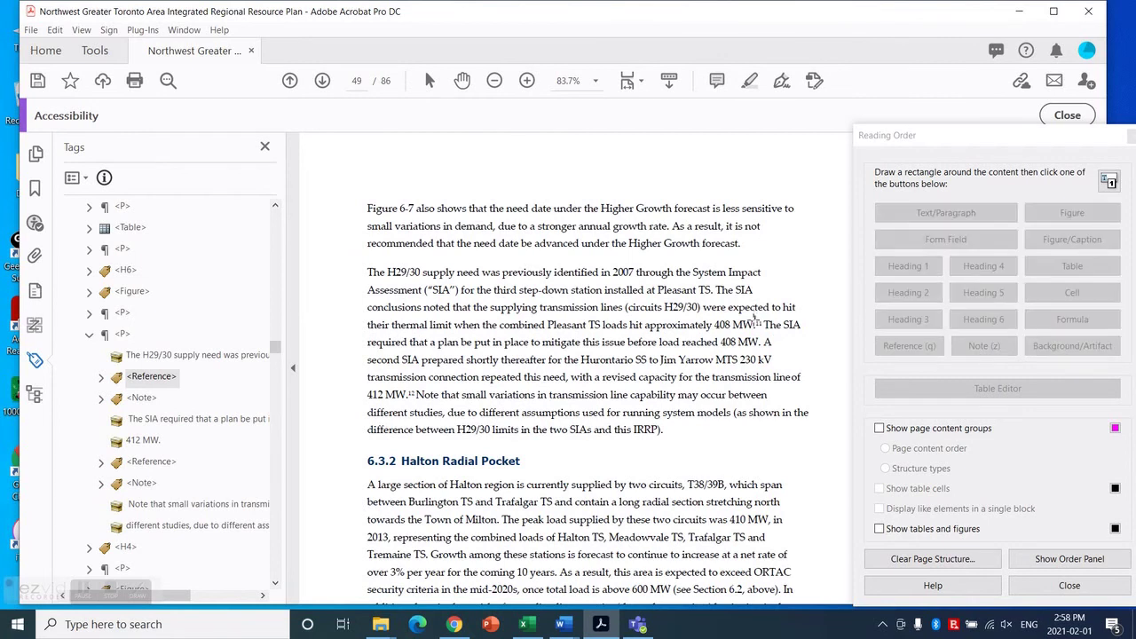
left_click(757, 325)
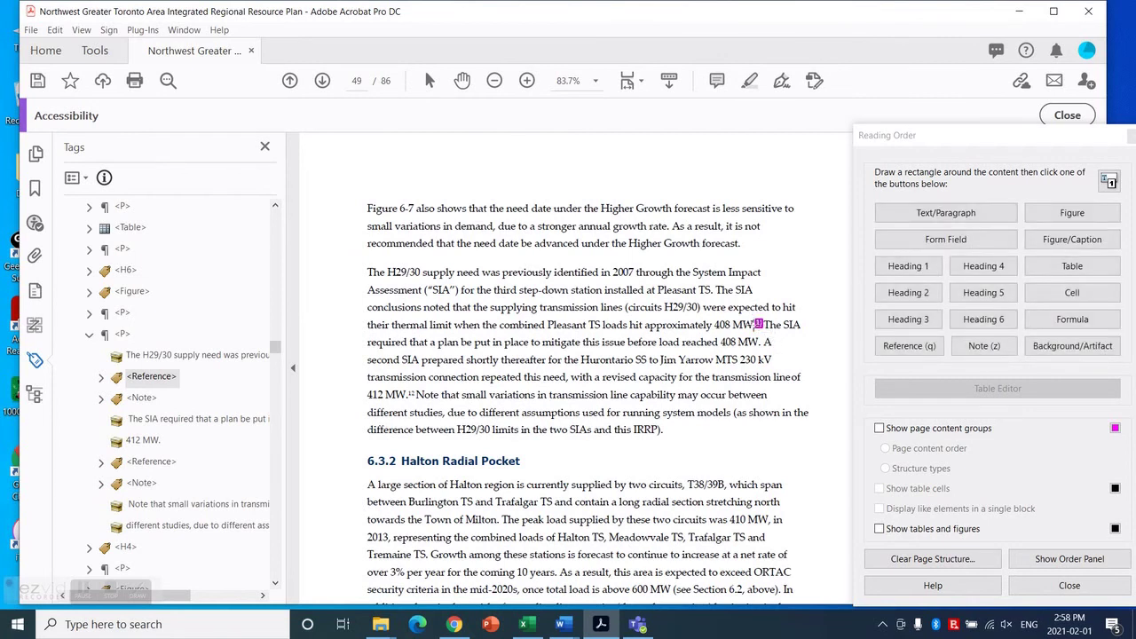